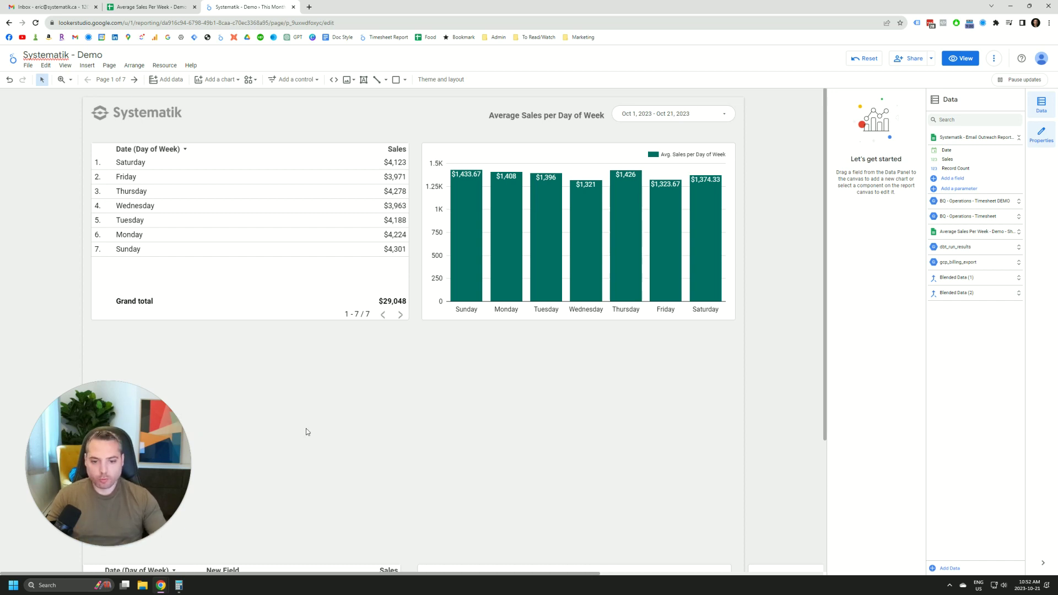
# Step: Select the Average Sales per Day of Week bar chart, then switch to the sales spreadsheet
pyautogui.click(536, 152)
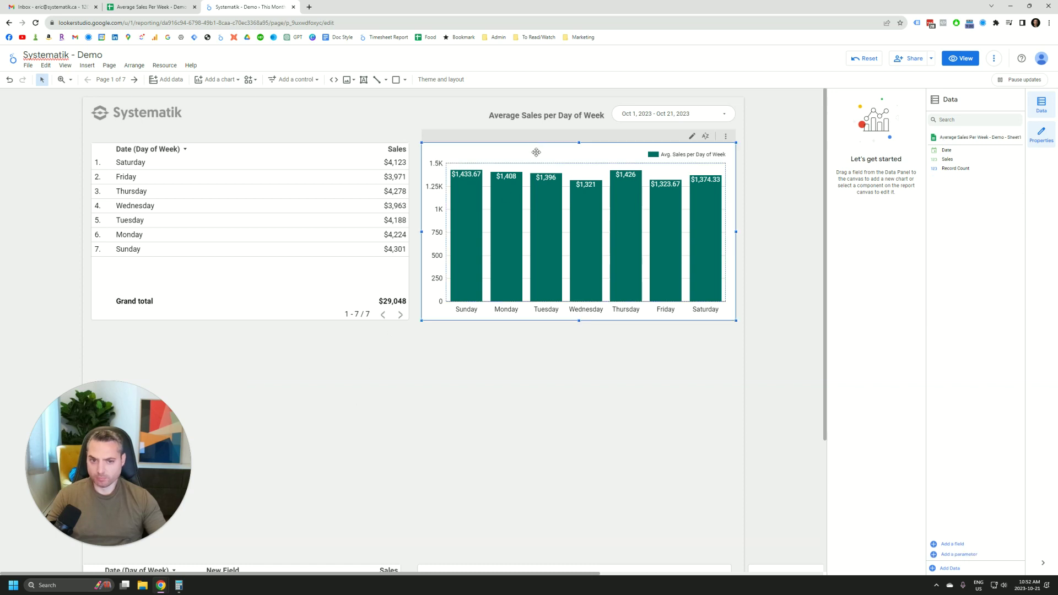
pyautogui.click(171, 10)
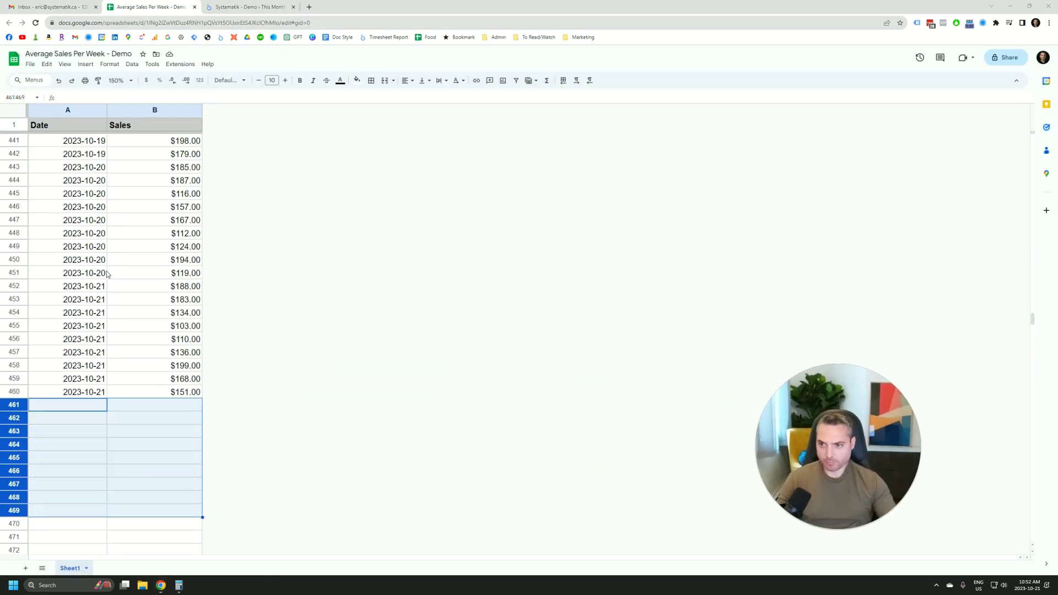
pyautogui.click(82, 233)
pyautogui.scroll(5, 145, 269)
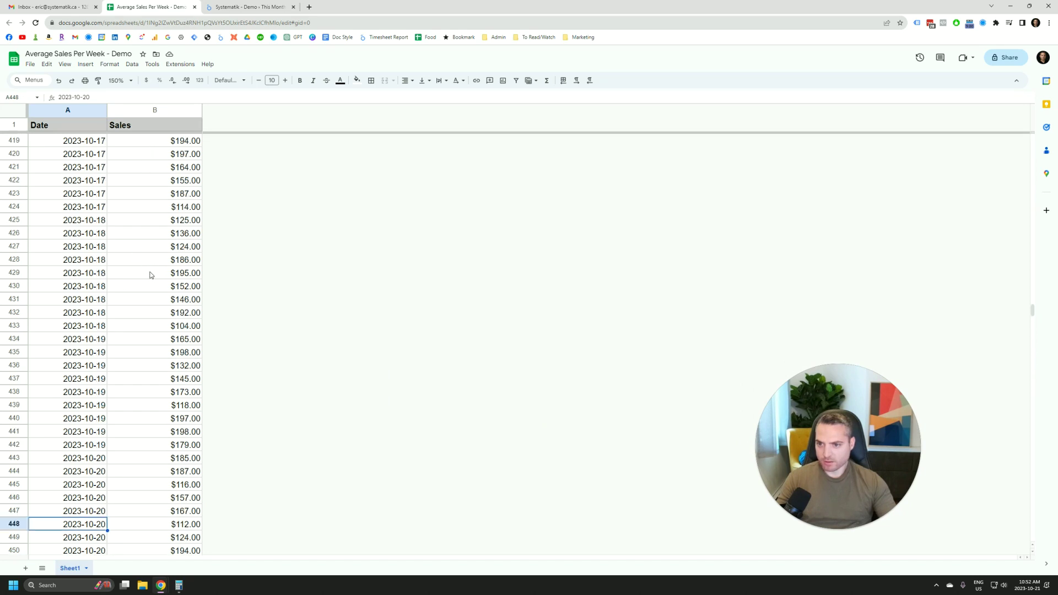
pyautogui.scroll(5, 150, 274)
pyautogui.moveTo(1034, 306); pyautogui.dragTo(1032, 140)
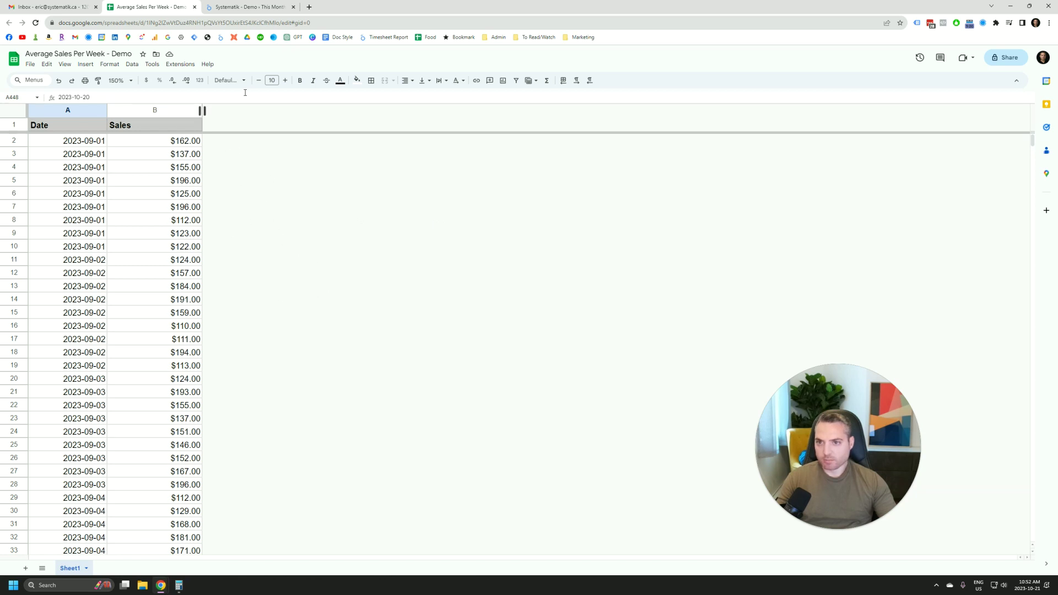
pyautogui.hotkey('ctrl', 'Tab')
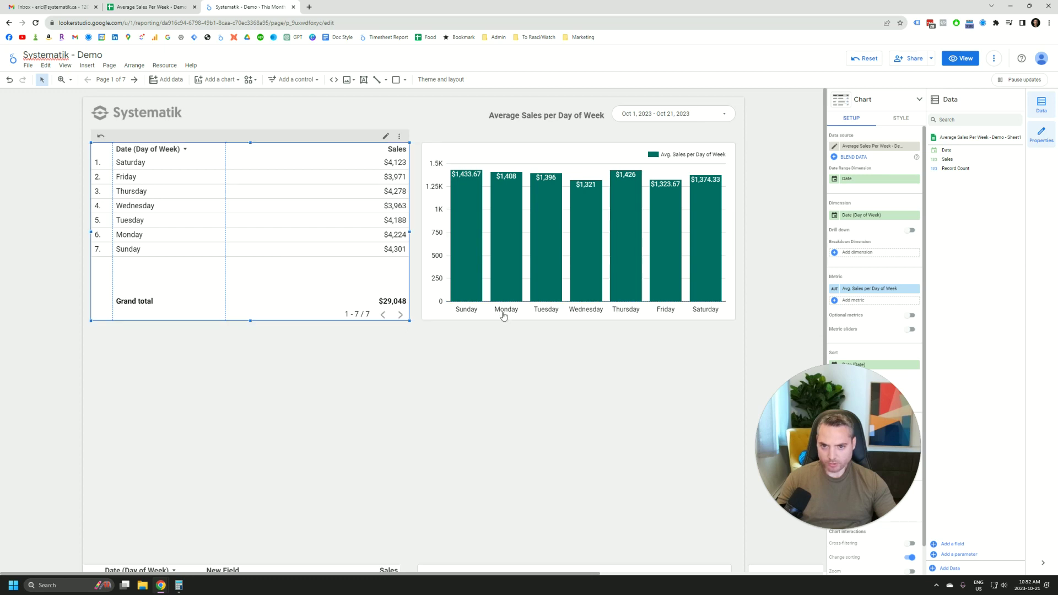
# Step: Drag the lower Sales bar chart up directly beneath the first chart
pyautogui.moveTo(503, 268)
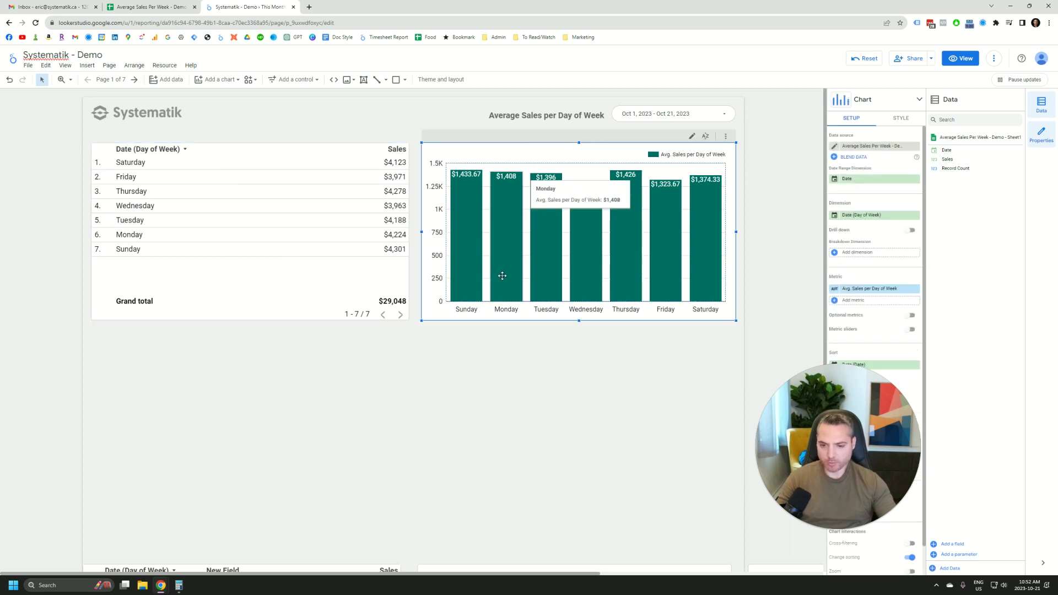
pyautogui.click(499, 566)
pyautogui.moveTo(506, 528); pyautogui.dragTo(504, 340)
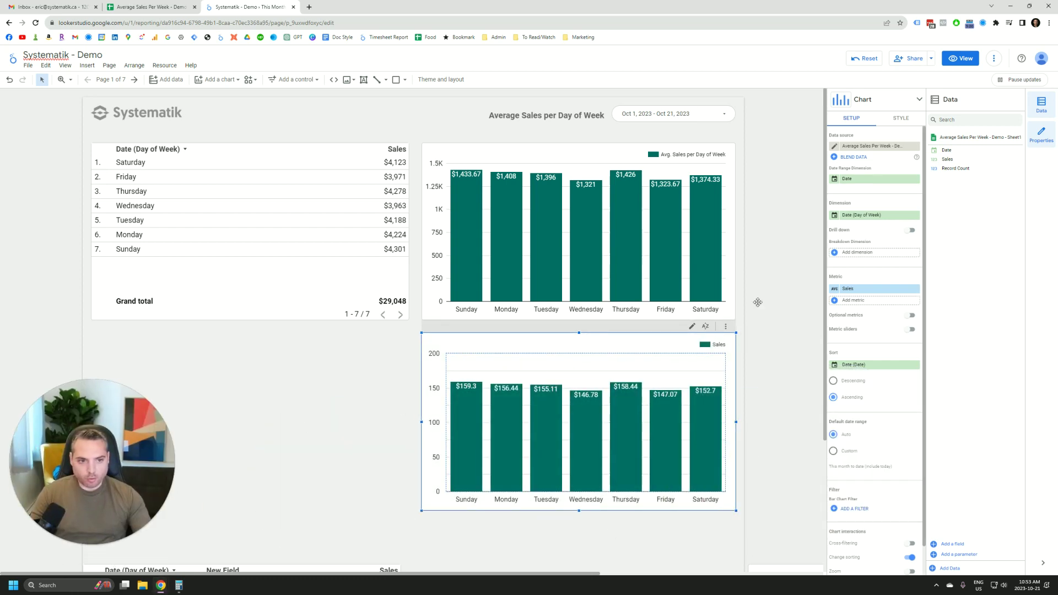
# Step: Check the chart's Date dimension and Sales metric's Average aggregation, then deselect it
pyautogui.click(873, 215)
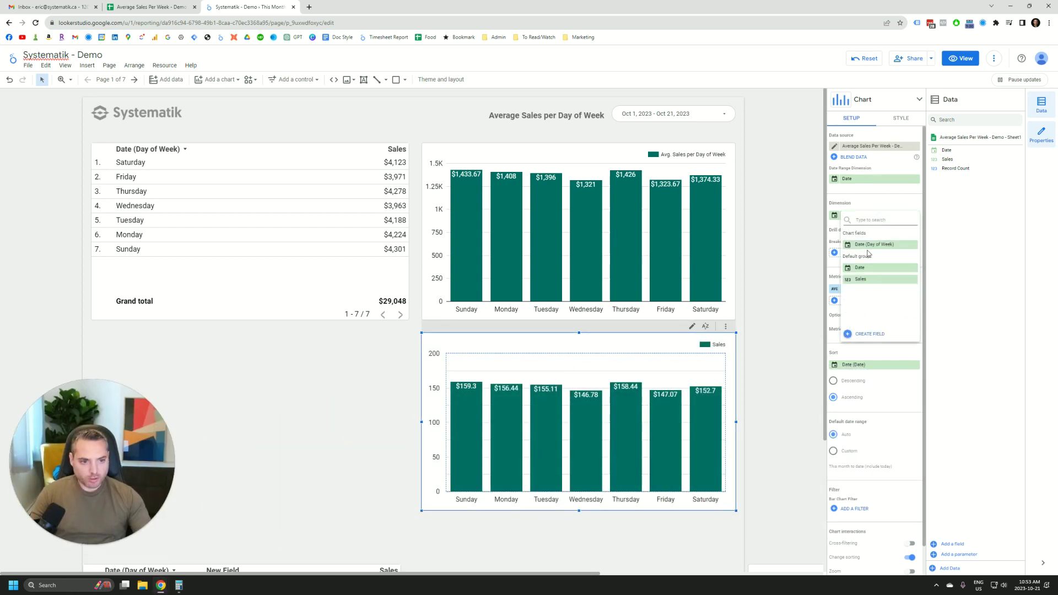
pyautogui.click(867, 200)
pyautogui.click(846, 291)
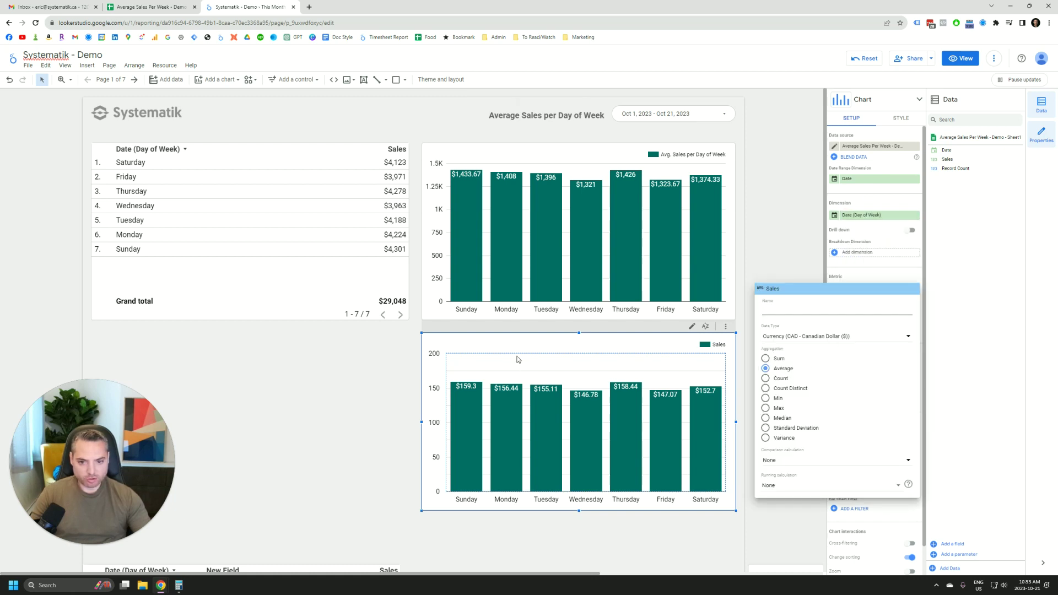
pyautogui.click(498, 379)
pyautogui.click(309, 405)
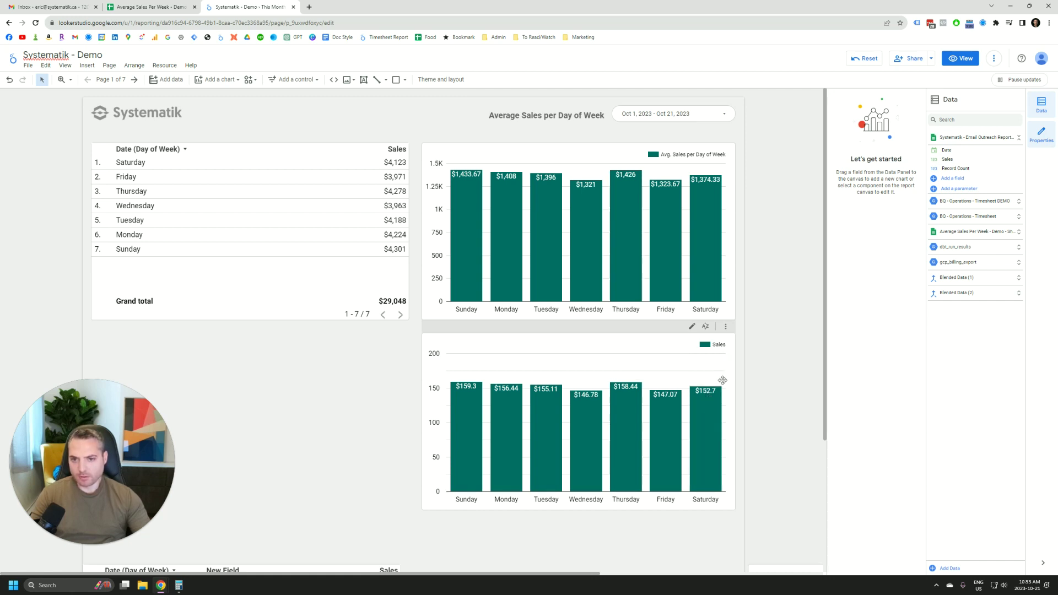
pyautogui.click(286, 196)
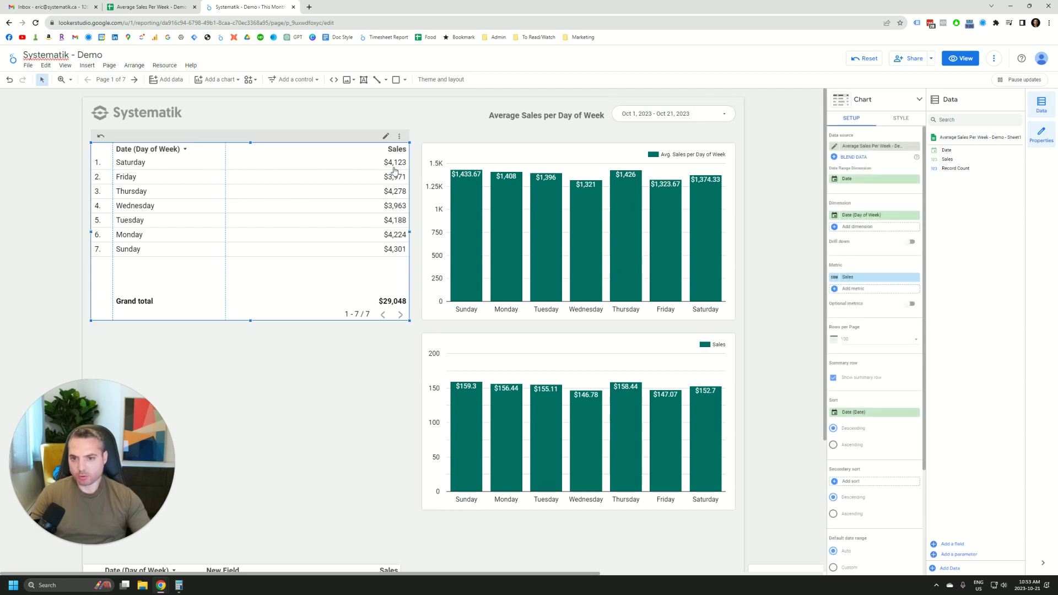
pyautogui.click(179, 585)
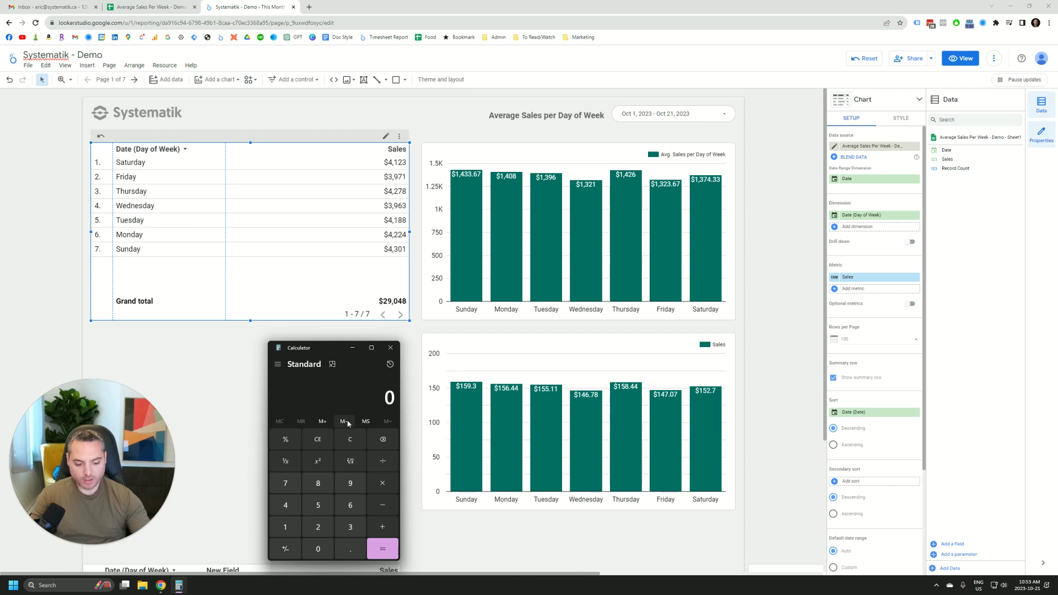
pyautogui.write('4123+3')
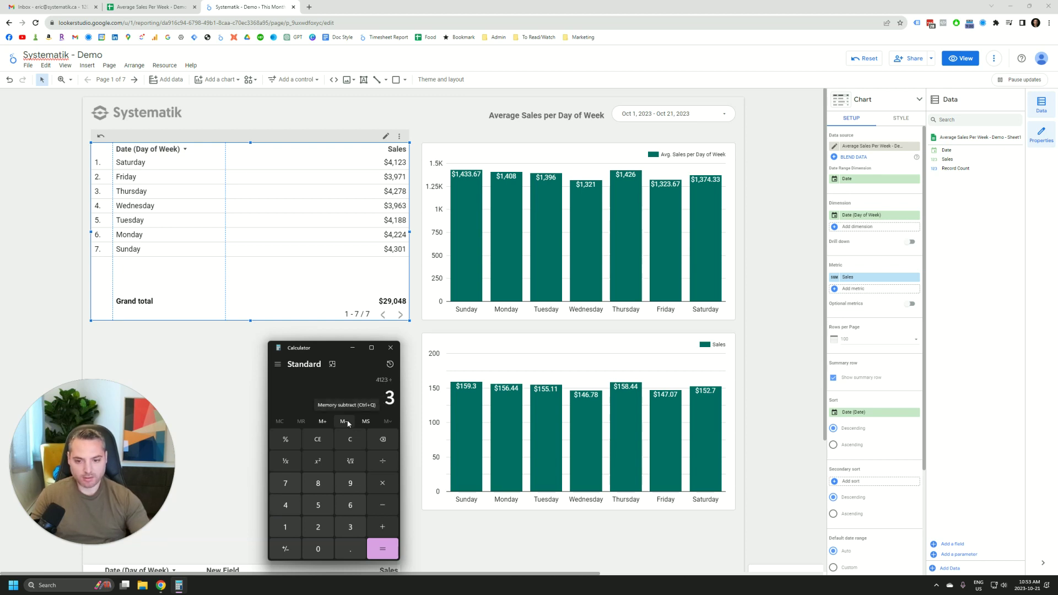
pyautogui.press('Return')
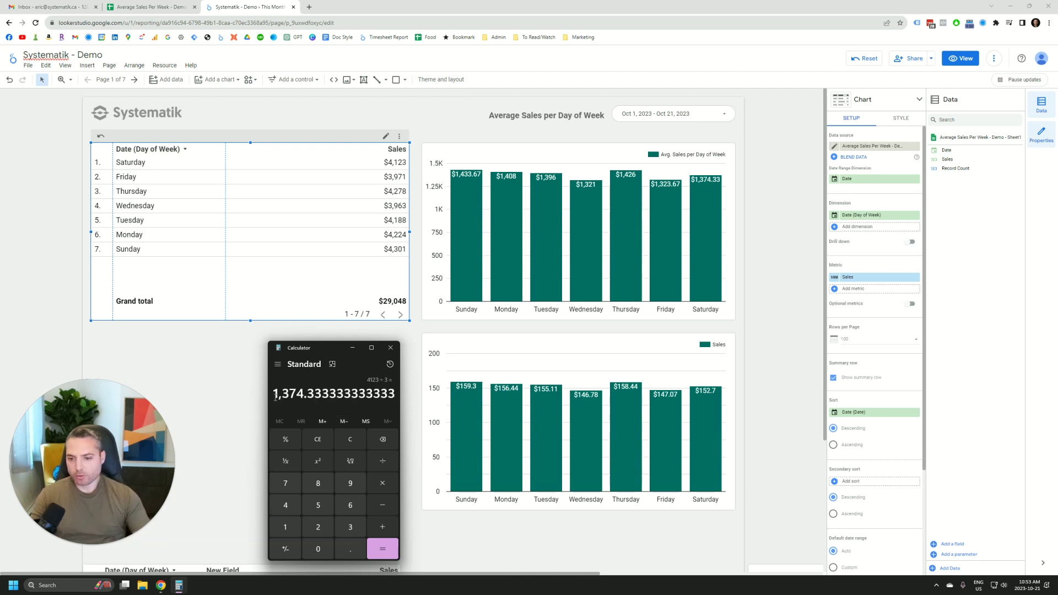
pyautogui.moveTo(275, 396); pyautogui.dragTo(329, 394)
pyautogui.moveTo(708, 221)
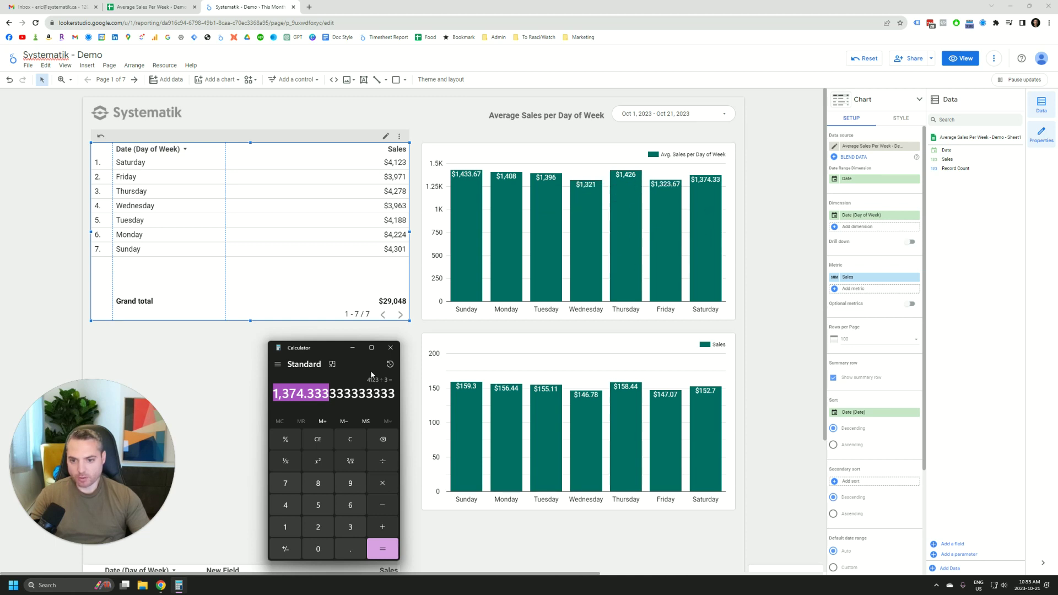
pyautogui.click(391, 347)
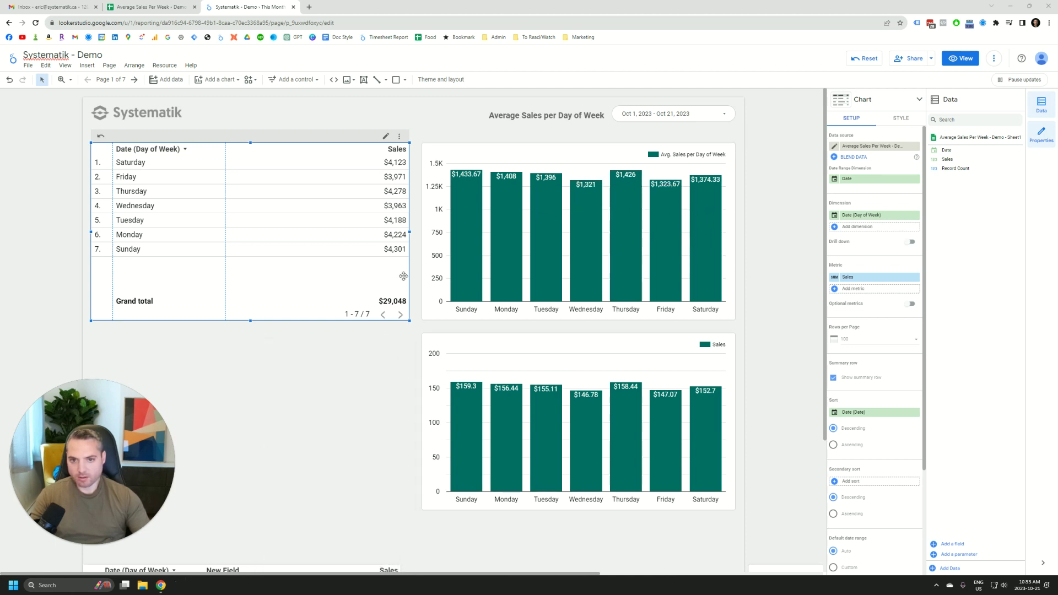
# Step: Review the existing Avg. Sales per Day of Week formula on the top chart
pyautogui.click(544, 154)
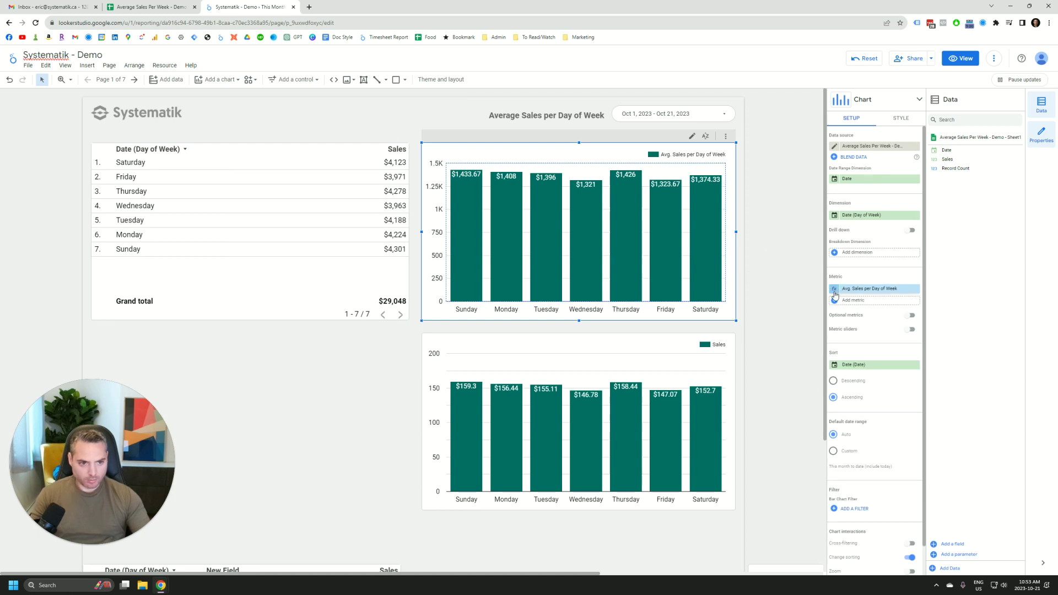
pyautogui.click(835, 291)
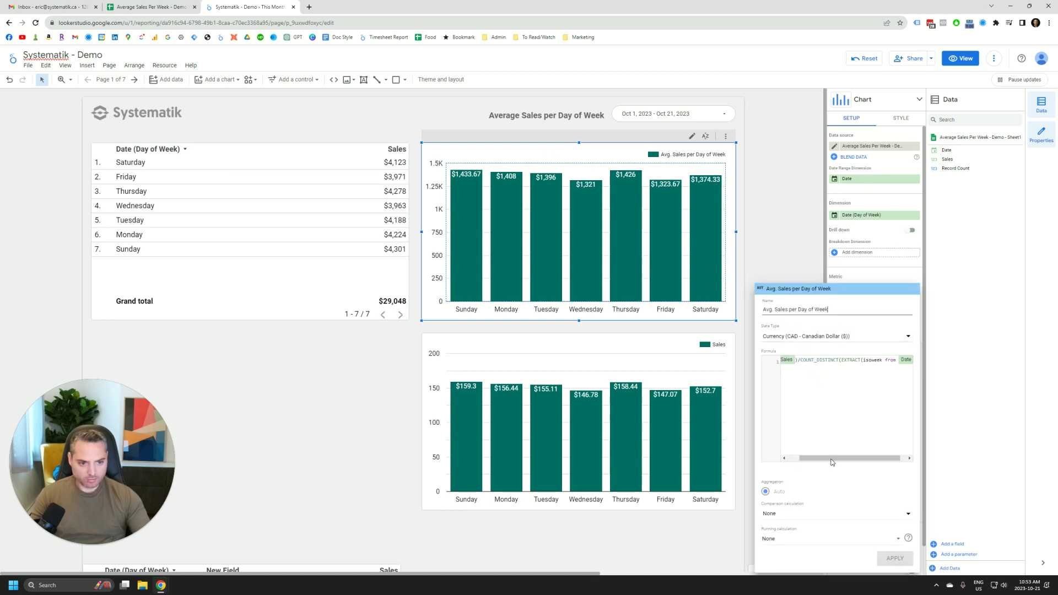
pyautogui.click(868, 272)
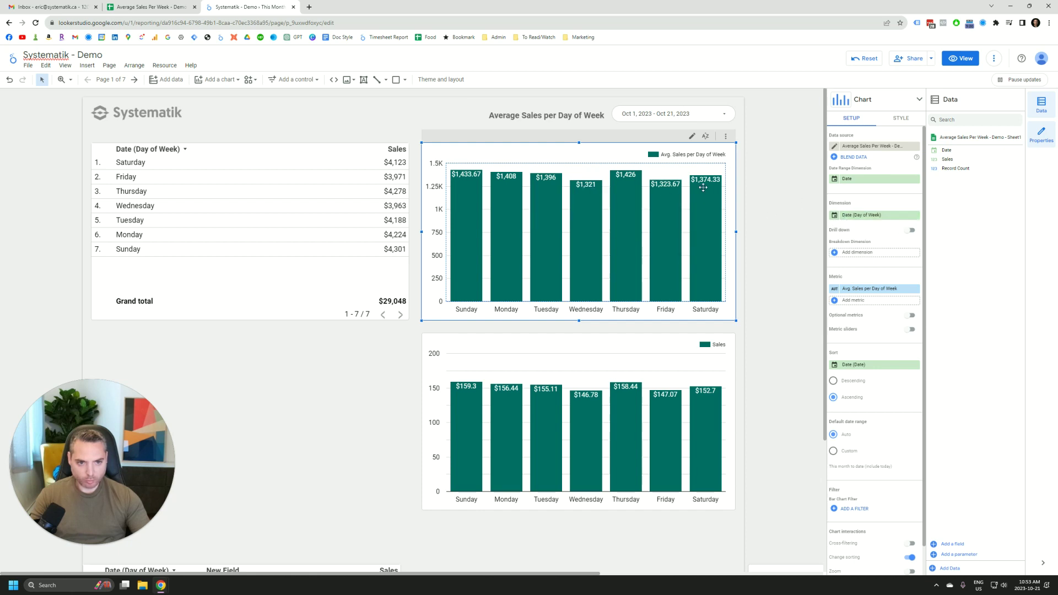
# Step: Create and apply a metric field SUM(Sales)/COUNT_DISTINCT(EXTRACT(ISOWEEK from Date))
pyautogui.click(860, 289)
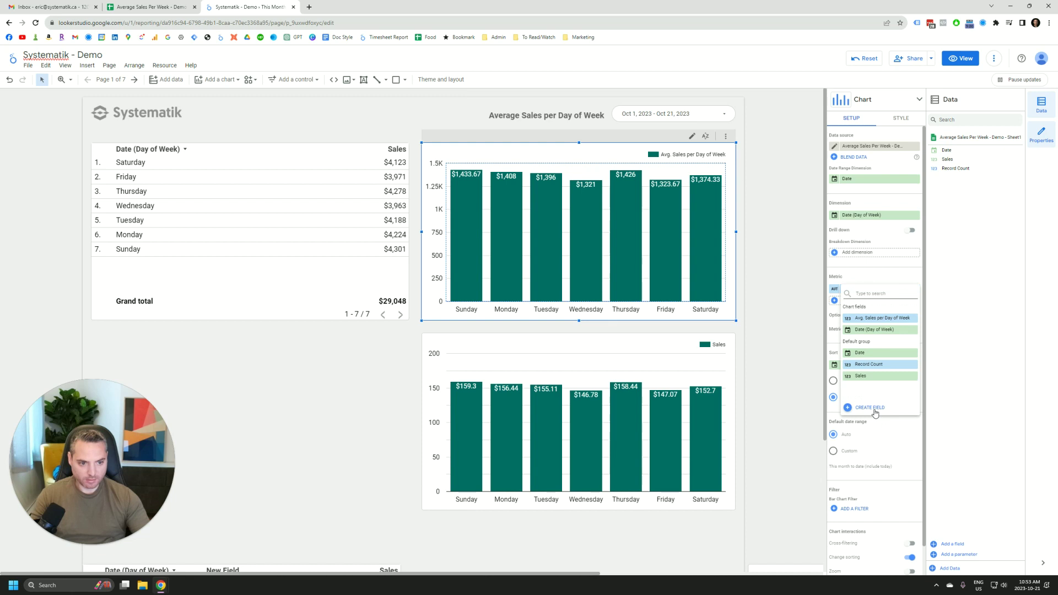
pyautogui.click(870, 407)
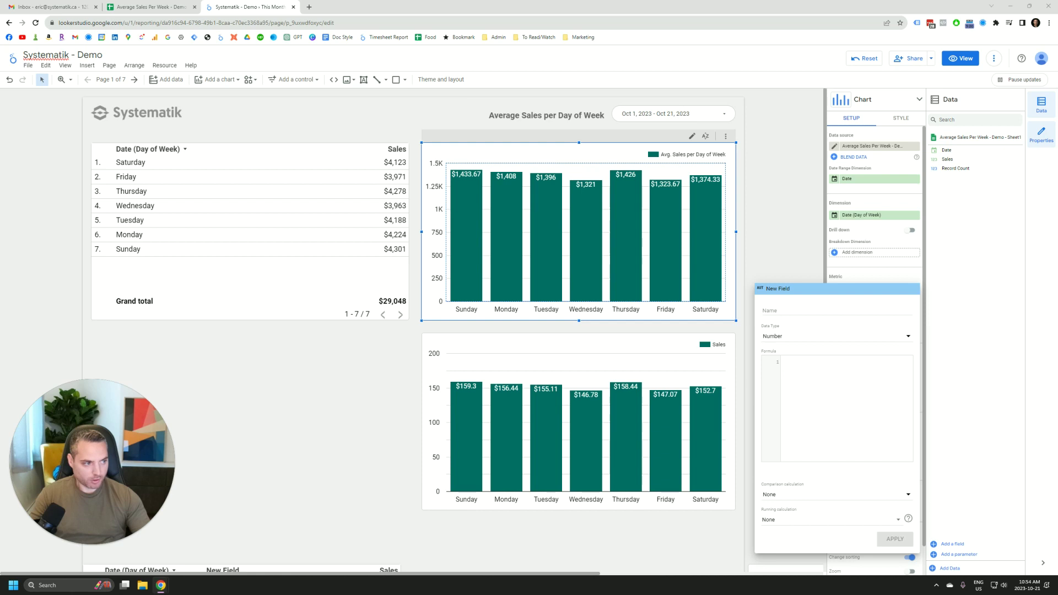
pyautogui.hotkey('ctrl', 'v')
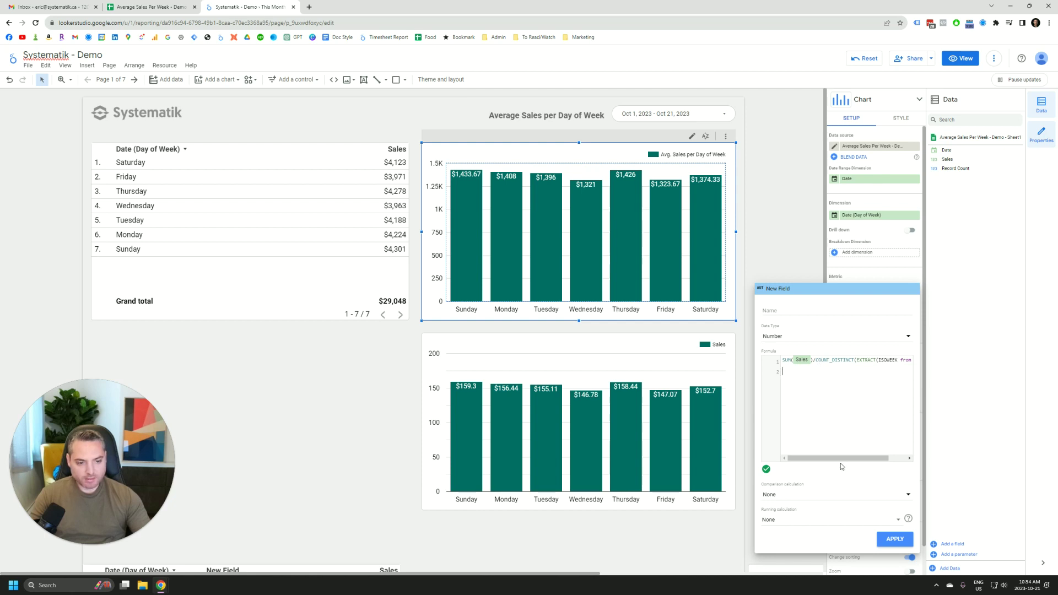
pyautogui.moveTo(855, 460); pyautogui.dragTo(871, 461)
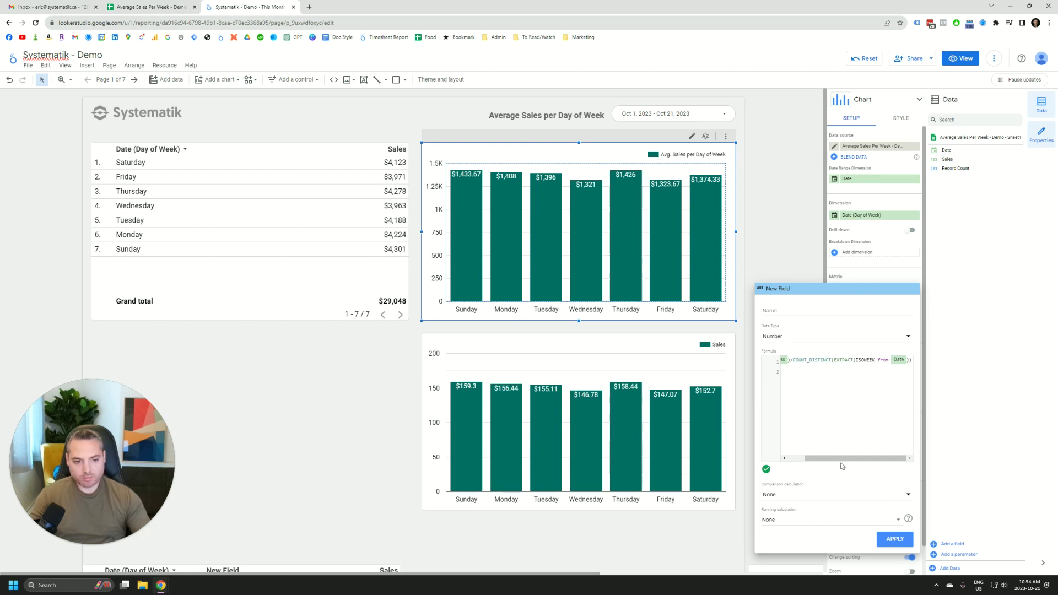
pyautogui.click(762, 304)
pyautogui.click(222, 289)
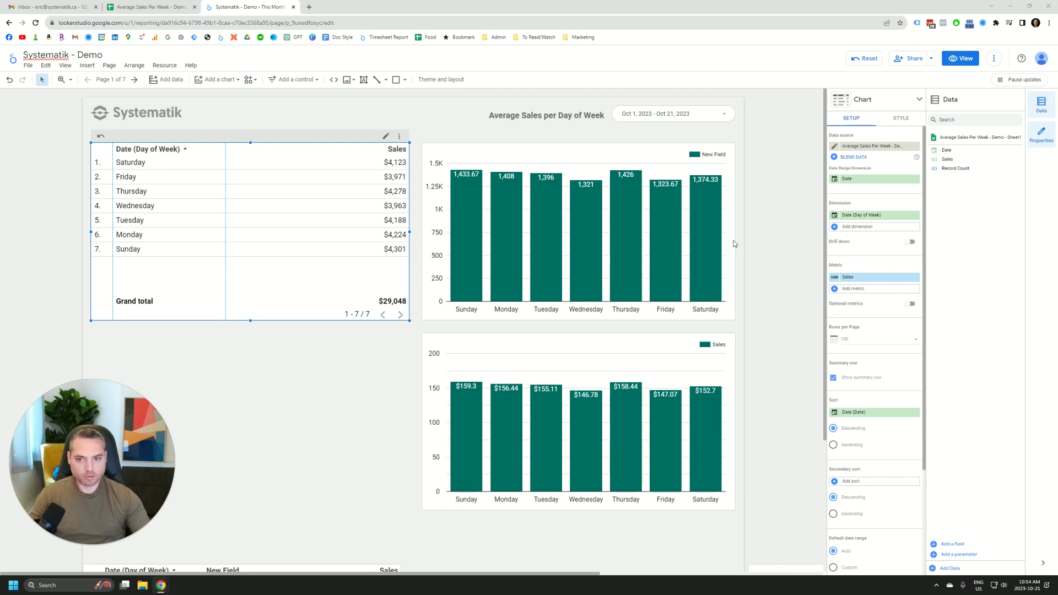
pyautogui.click(866, 229)
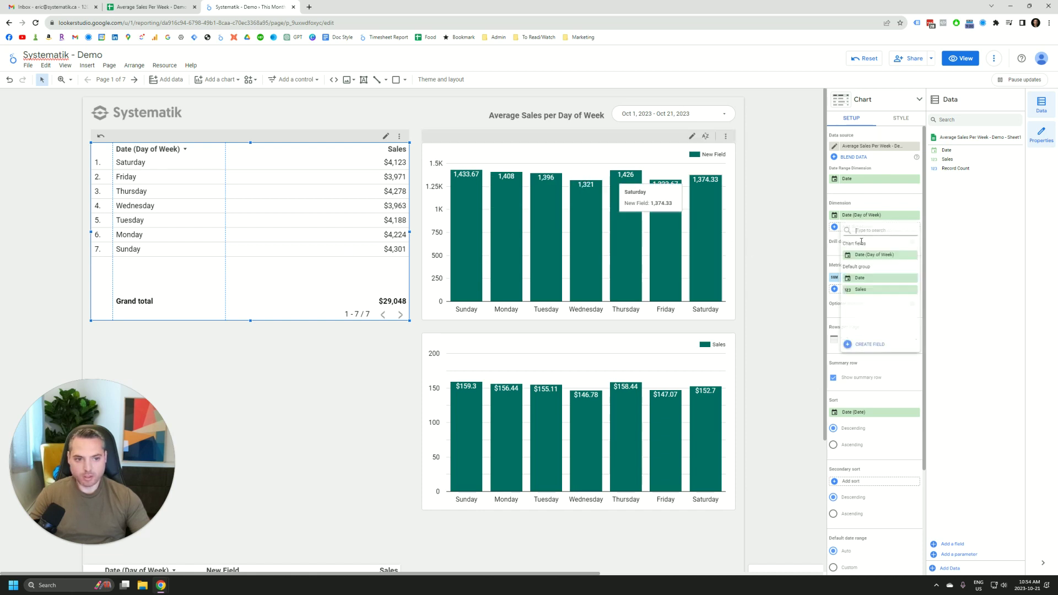
pyautogui.click(871, 346)
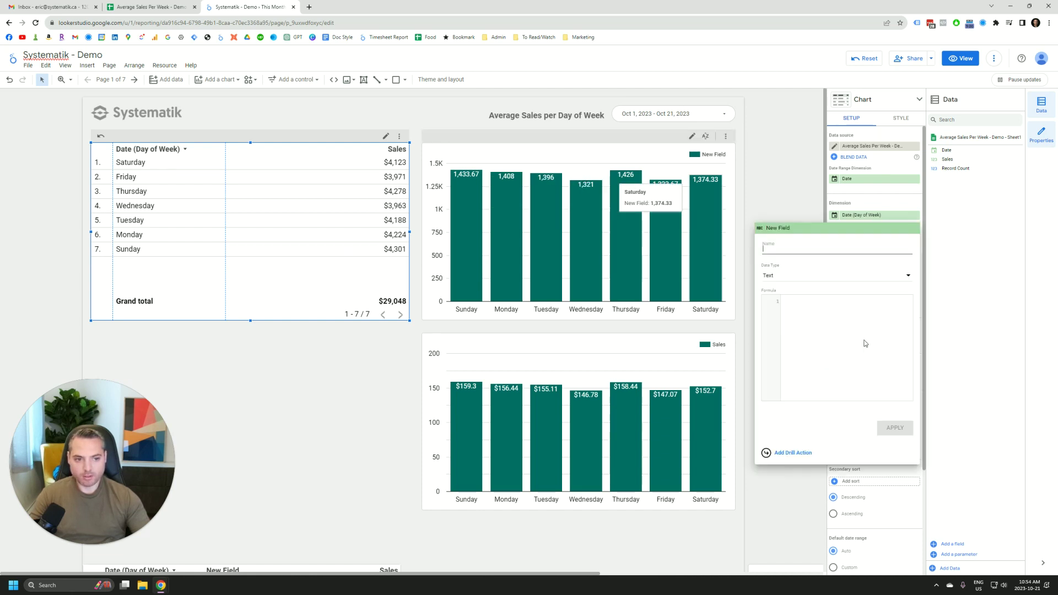
pyautogui.click(824, 317)
pyautogui.write('EXTRACT(ISOWEEK from Date)')
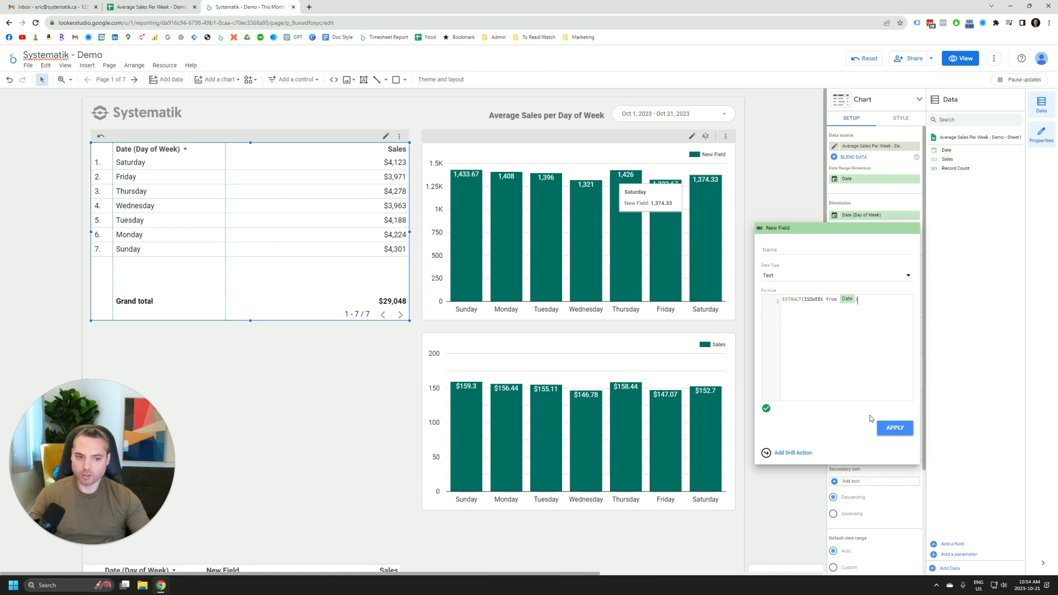
pyautogui.click(894, 428)
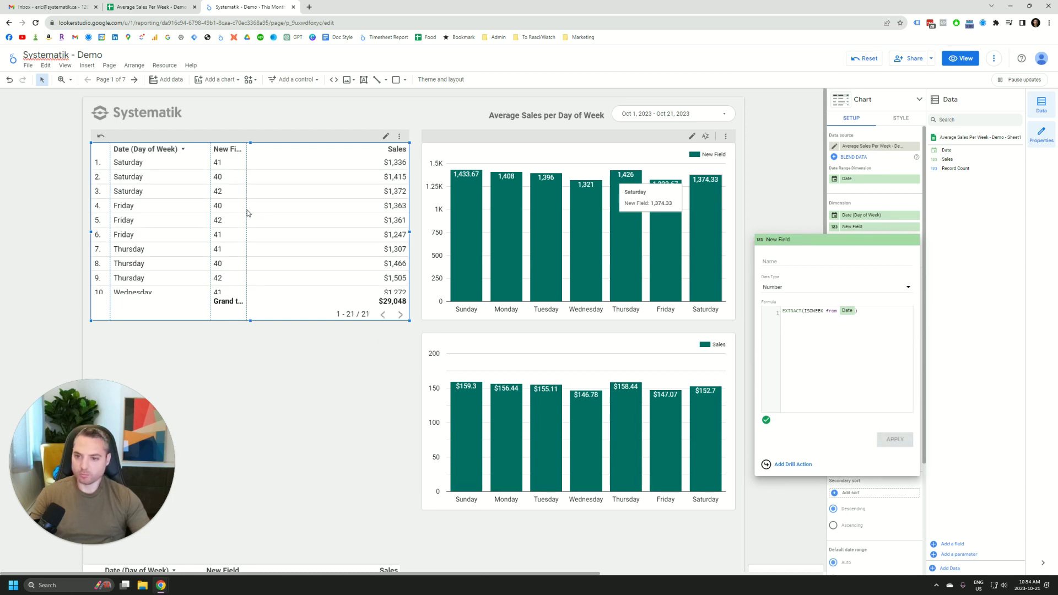
pyautogui.click(245, 213)
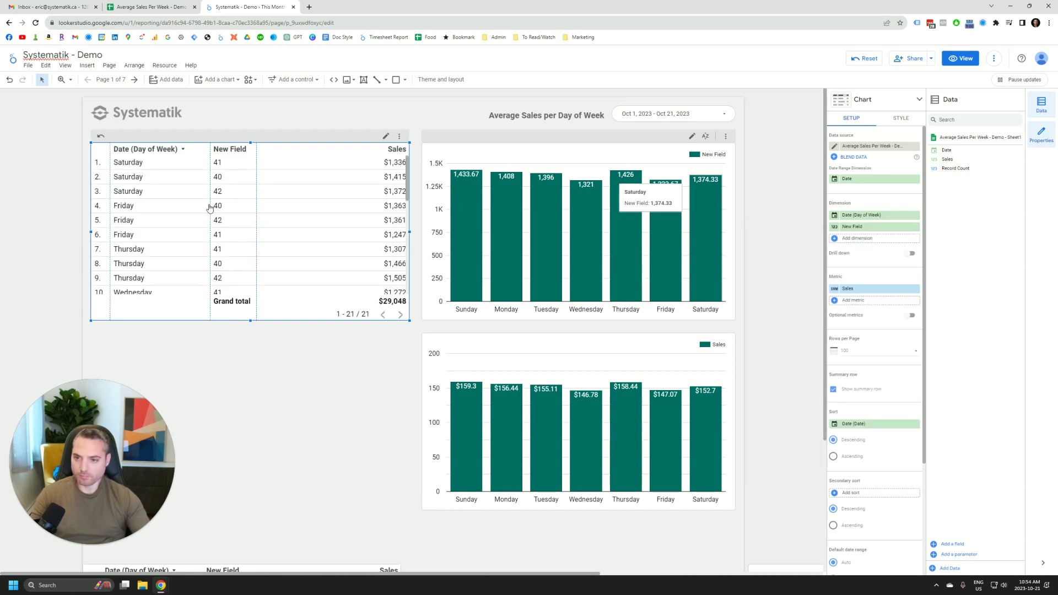
pyautogui.moveTo(210, 208); pyautogui.dragTo(219, 208)
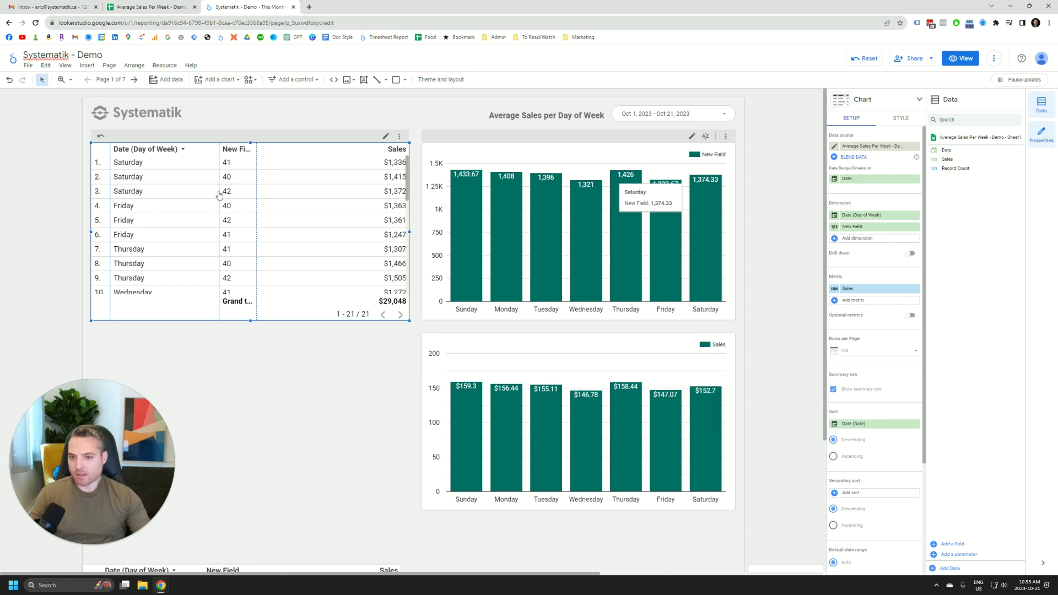
pyautogui.click(916, 227)
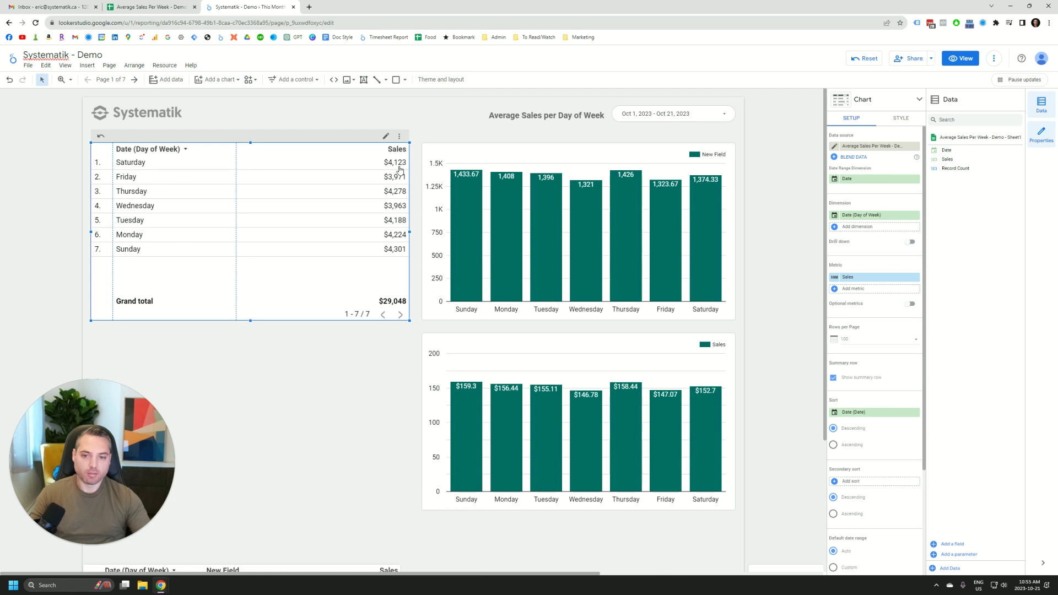
# Step: Move the lower table up beneath the first table and review its New Field week-count formula
pyautogui.moveTo(324, 571); pyautogui.dragTo(332, 341)
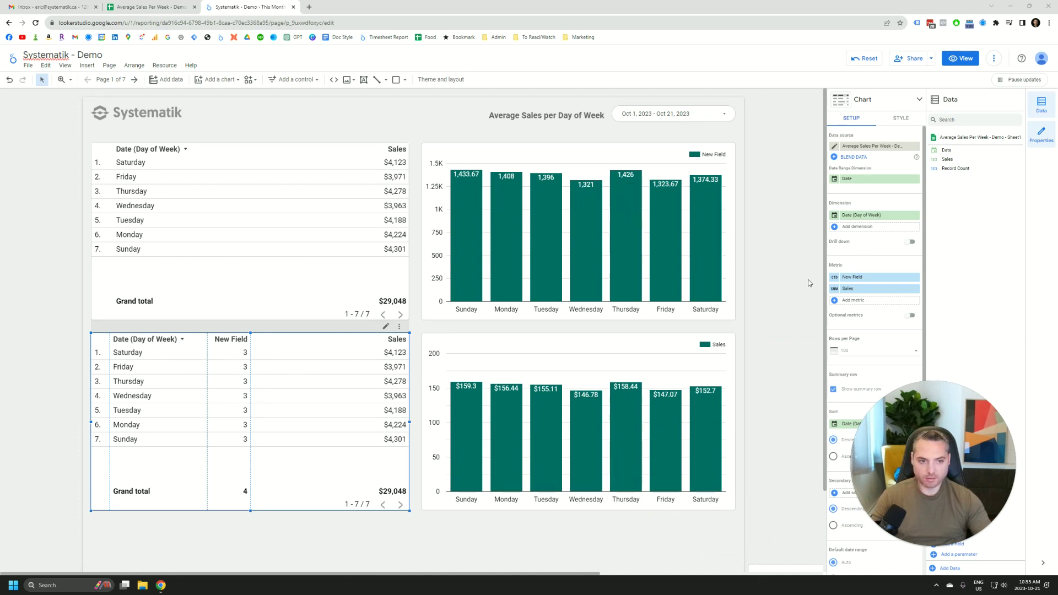
pyautogui.click(834, 277)
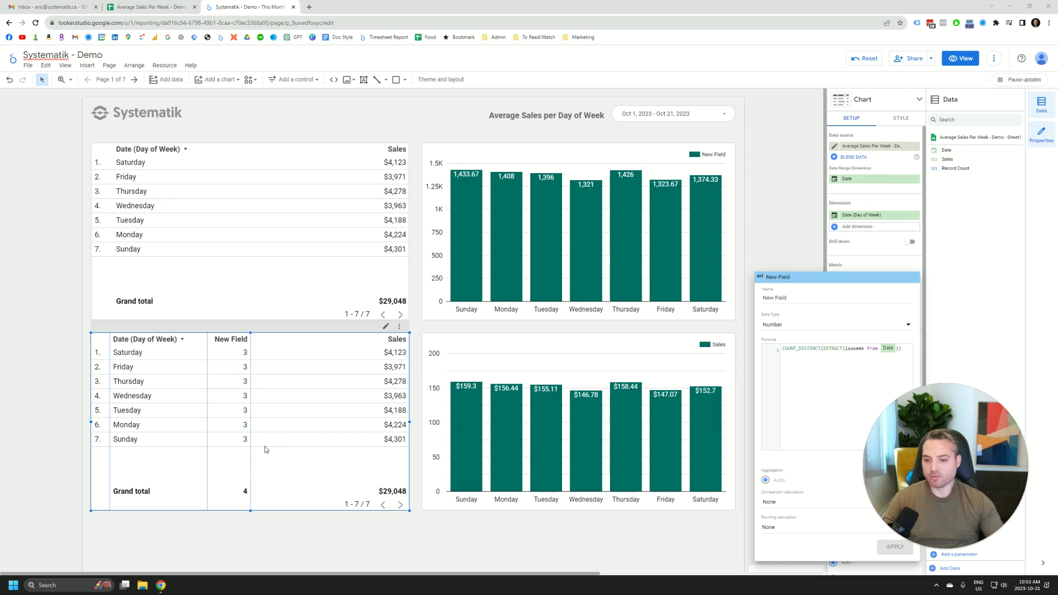
pyautogui.click(739, 402)
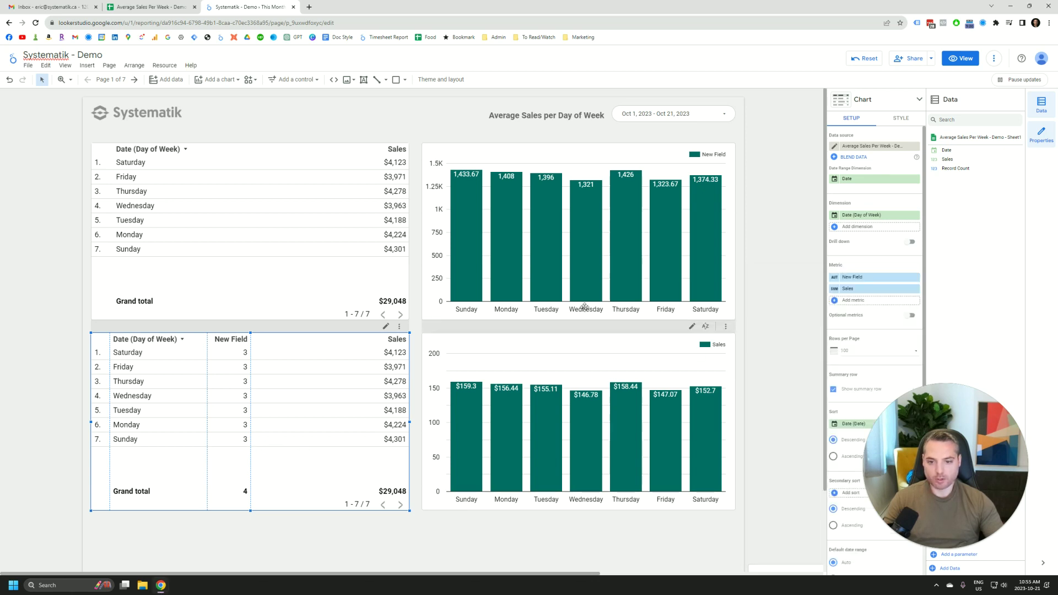
pyautogui.click(553, 158)
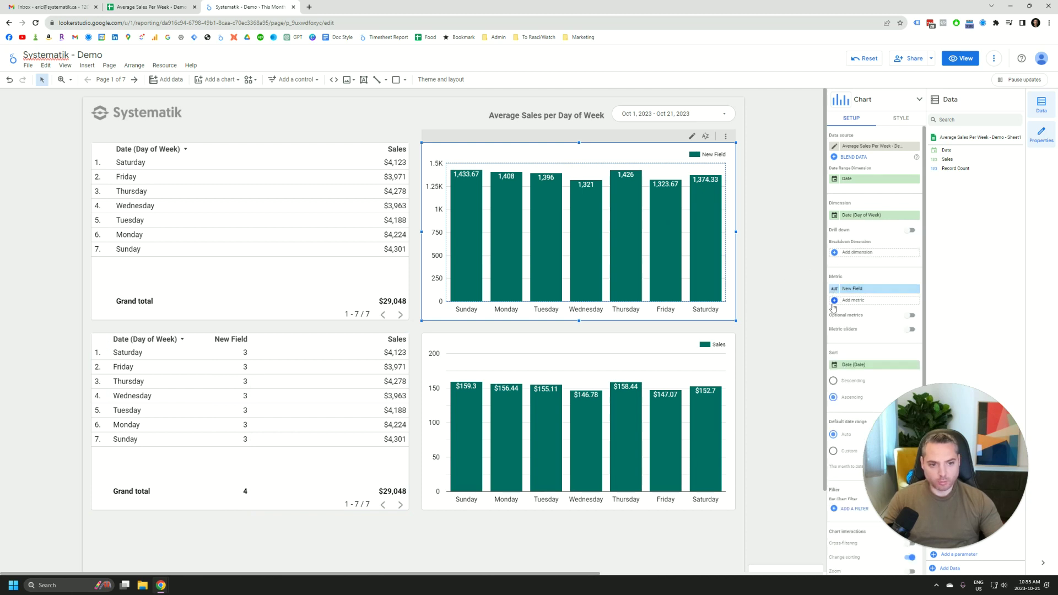
# Step: Review the chart's New Field formula, then delete the lower table and Sales bar chart
pyautogui.click(835, 289)
pyautogui.moveTo(816, 462); pyautogui.dragTo(787, 451)
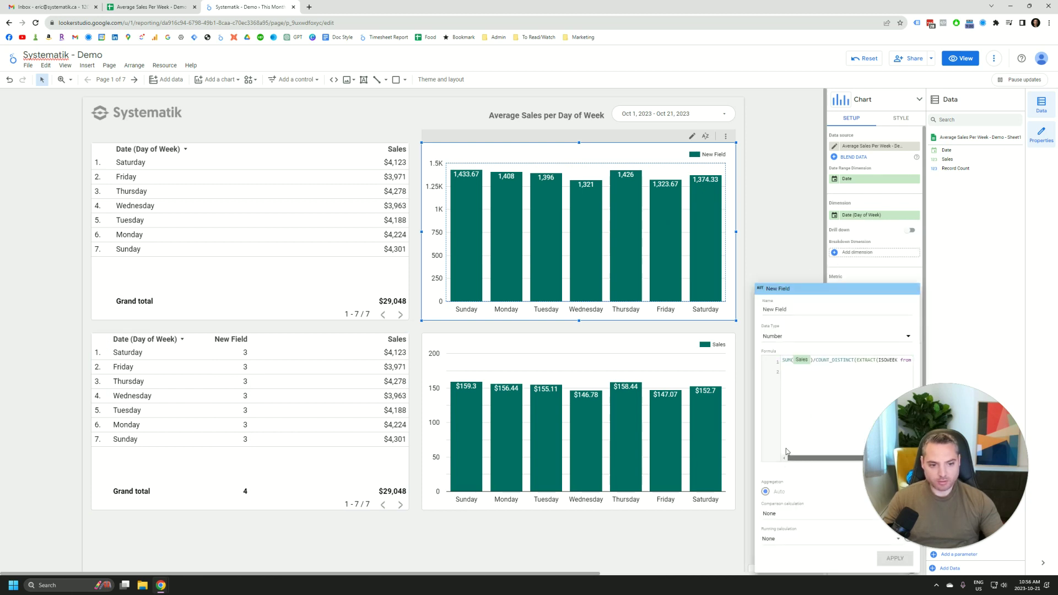
pyautogui.moveTo(818, 360); pyautogui.dragTo(915, 366)
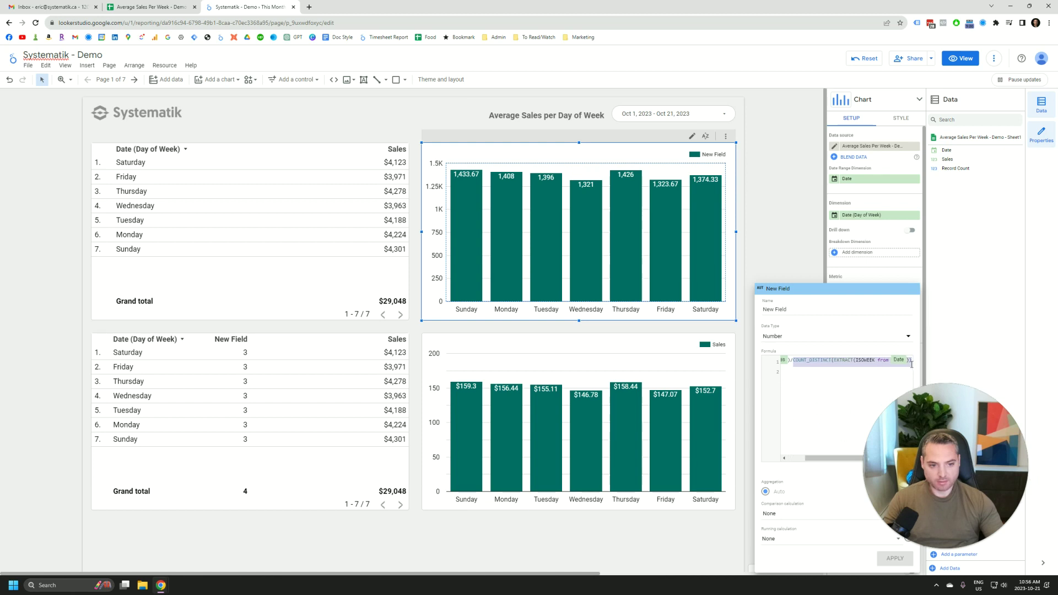
pyautogui.click(661, 158)
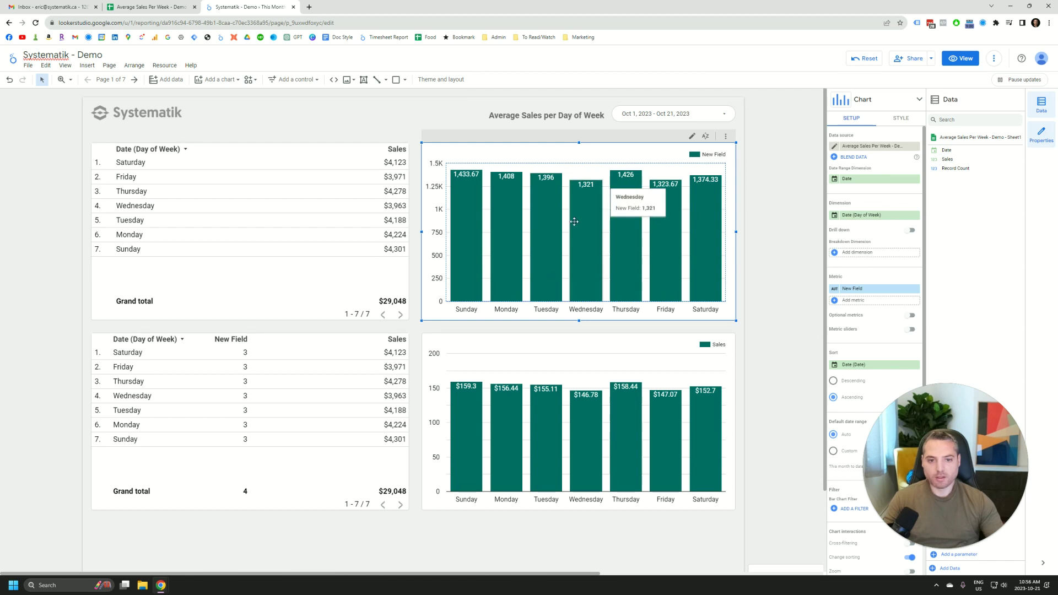
pyautogui.moveTo(57, 370); pyautogui.dragTo(547, 437)
pyautogui.press('Delete')
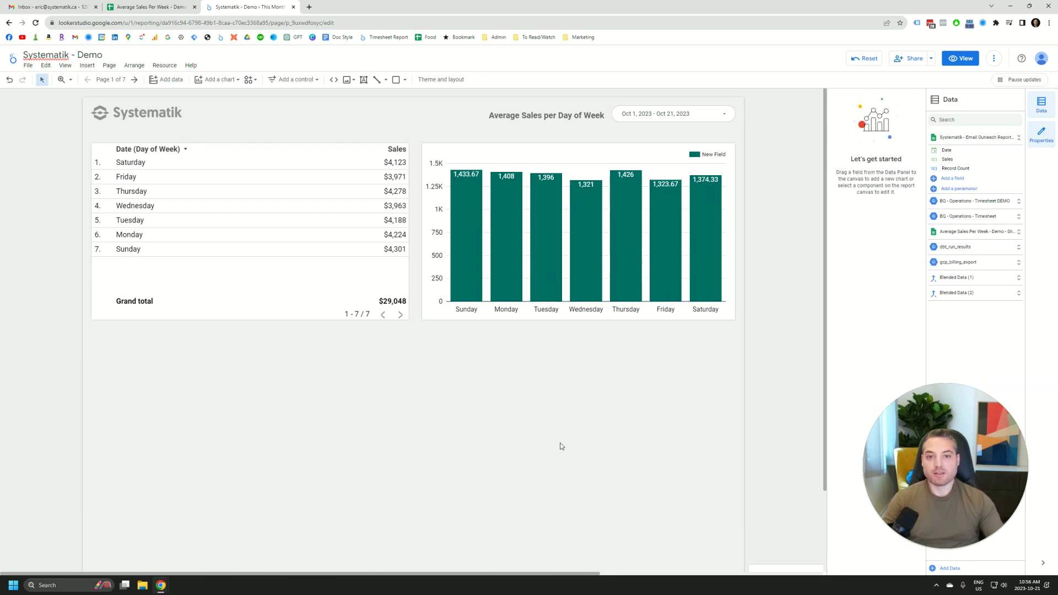